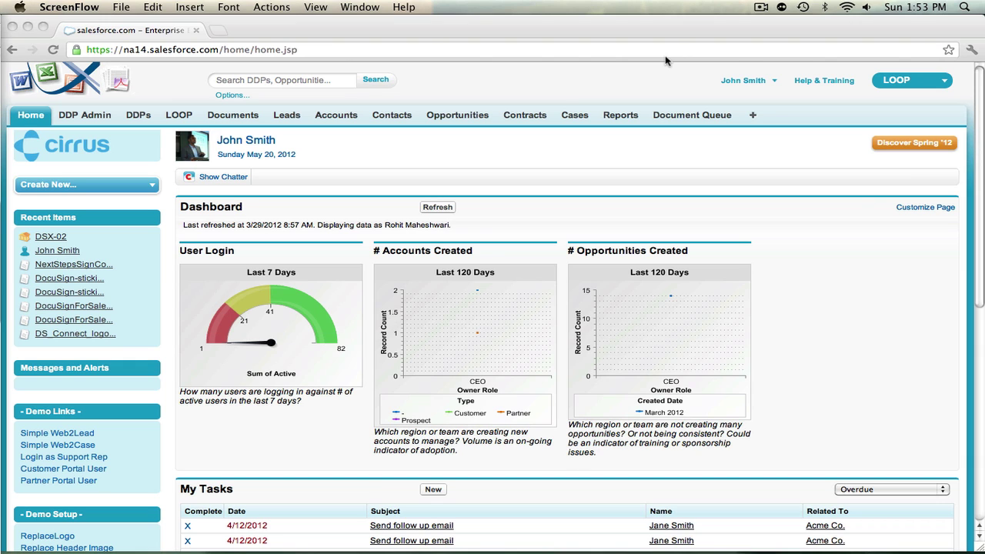
Go to the DocuSign Admin Configure Account page from the All Tabs list.
{"action": "left_click", "coordinate": [754, 116]}
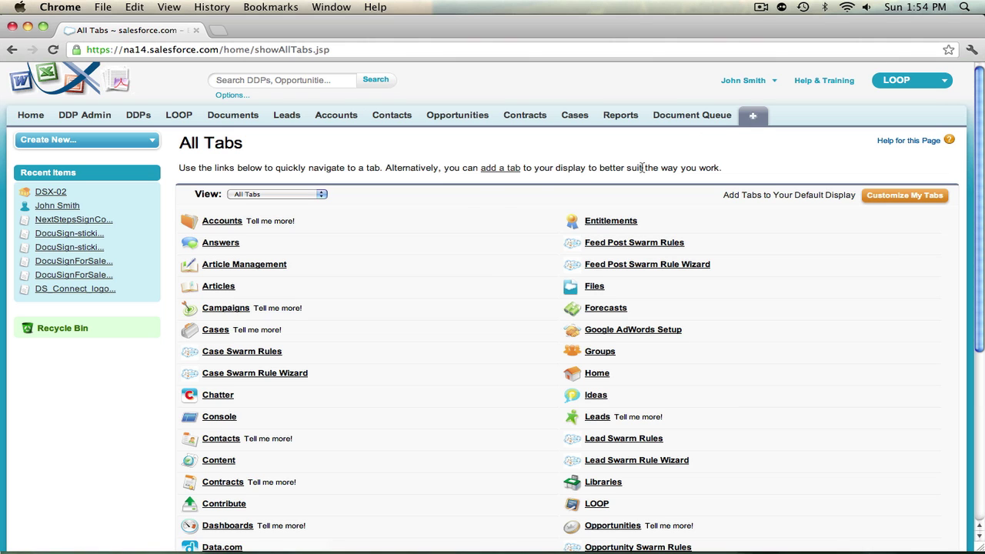
{"action": "scroll", "coordinate": [435, 362], "scroll_direction": "down", "scroll_amount": 5}
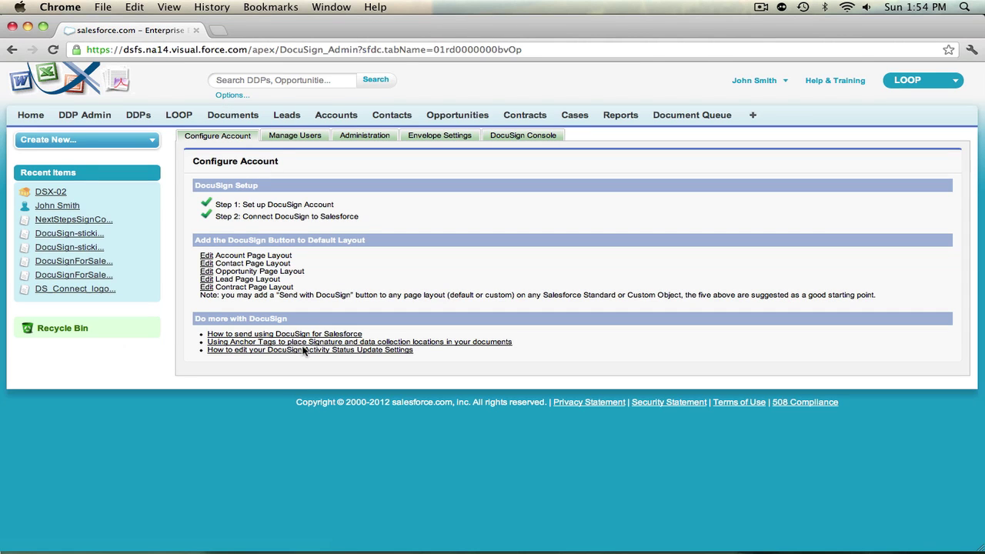
Copy the DocuSign Account ID from the Administration account information.
{"action": "left_click", "coordinate": [365, 137]}
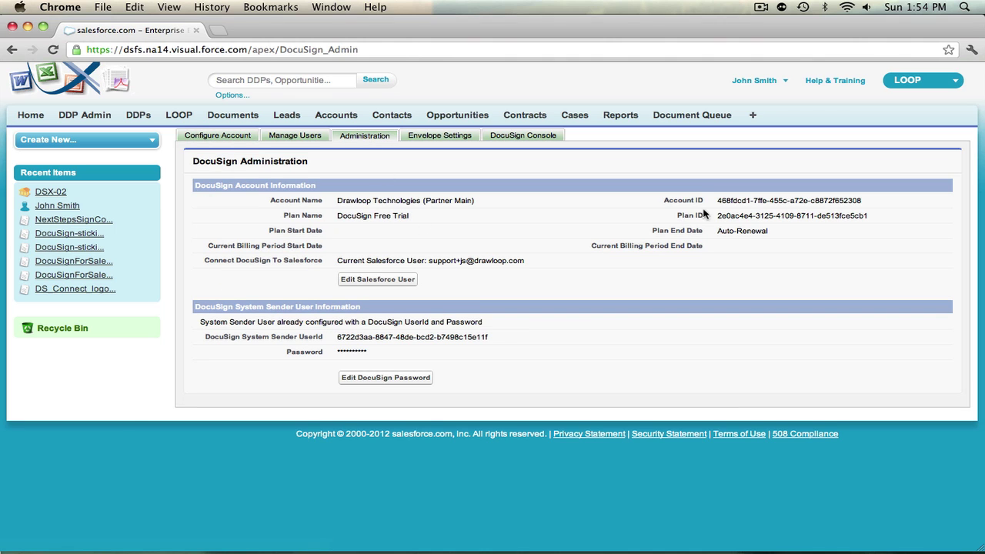
{"action": "triple_click", "coordinate": [732, 200]}
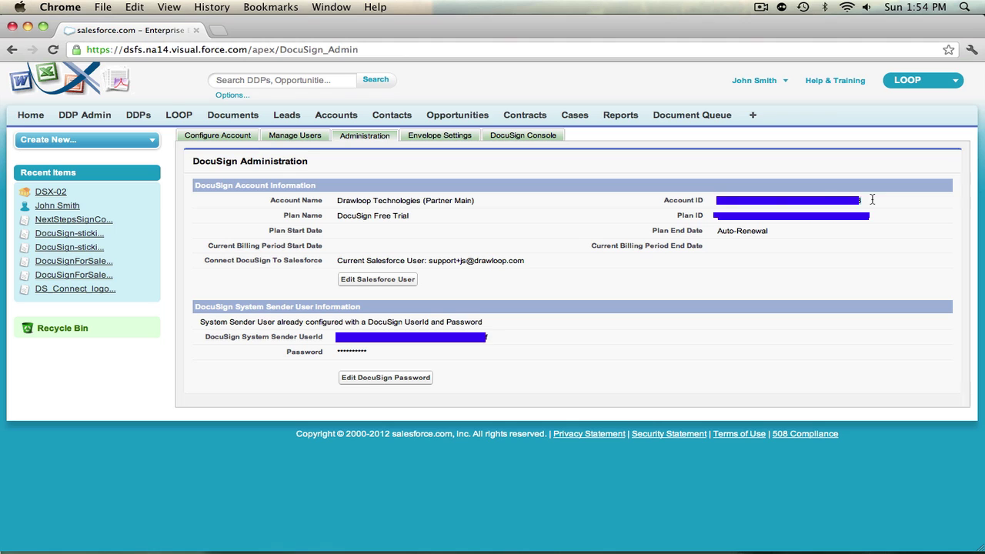
{"action": "right_click", "coordinate": [838, 202]}
{"action": "left_click", "coordinate": [766, 206]}
Paste the DocuSign Account ID into LOOP's subscription services Account Id field and save.
{"action": "left_click", "coordinate": [94, 121]}
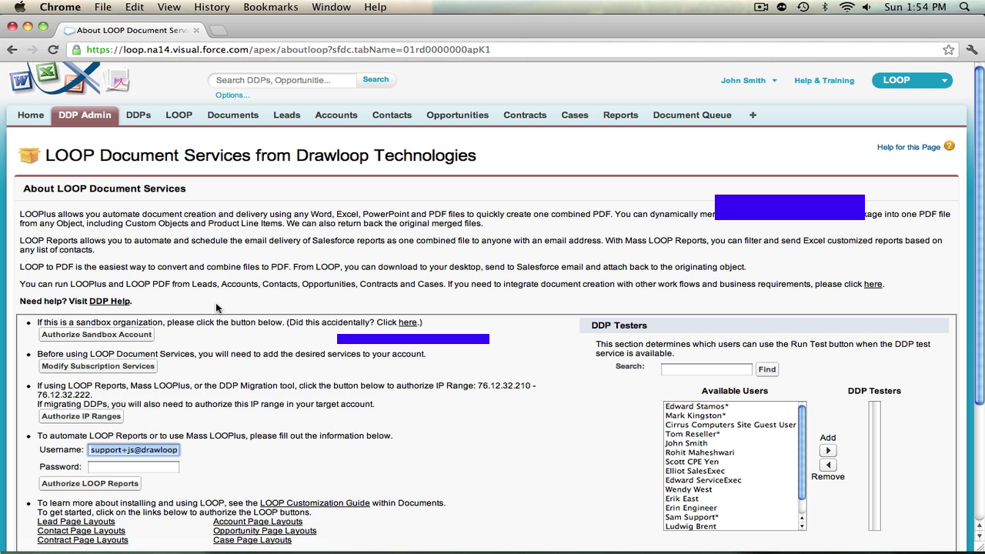
{"action": "left_click", "coordinate": [123, 369]}
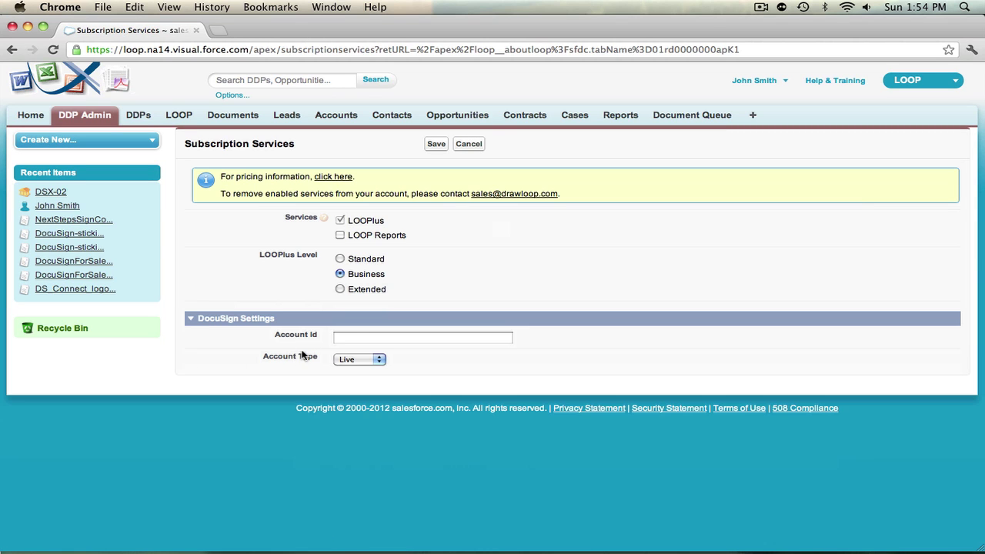
{"action": "left_click", "coordinate": [358, 339]}
{"action": "key", "text": "super+v"}
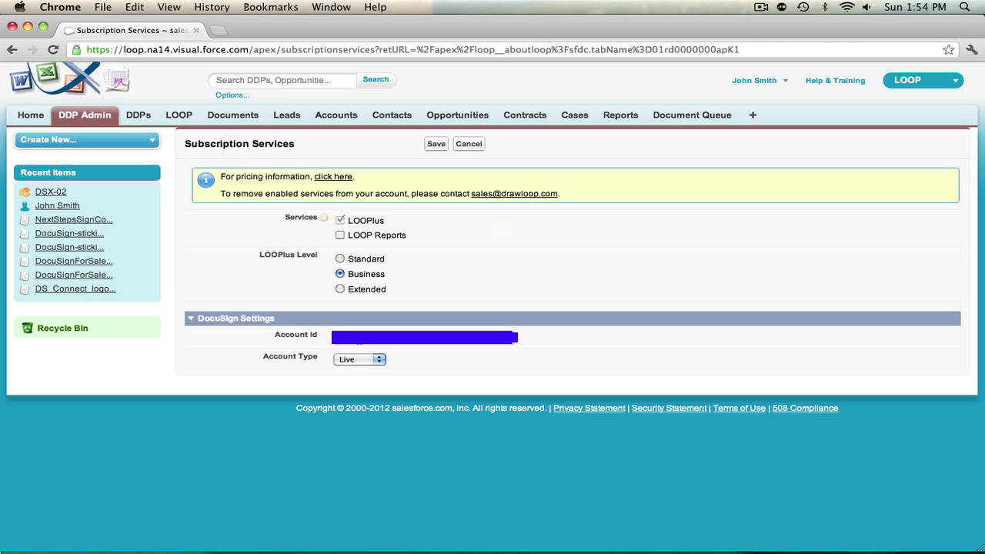
{"action": "left_click", "coordinate": [418, 383]}
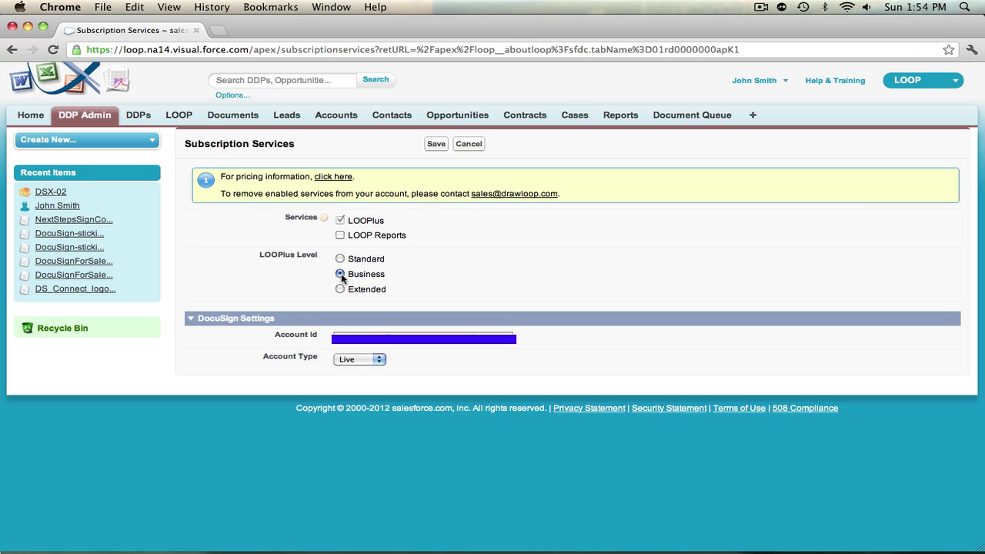
{"action": "left_click", "coordinate": [436, 144]}
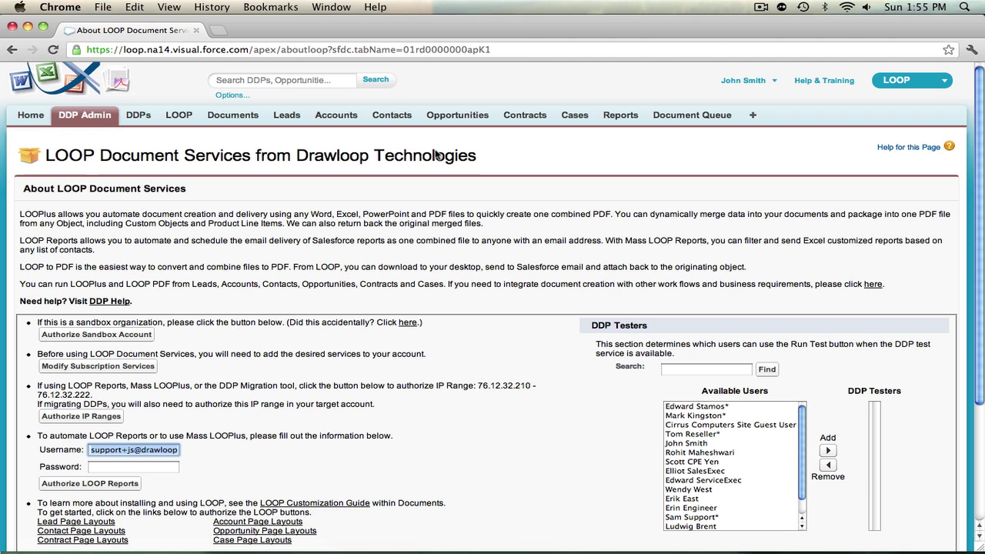
Return to the All Tabs page and browse the full list of tabs.
{"action": "left_click", "coordinate": [754, 117]}
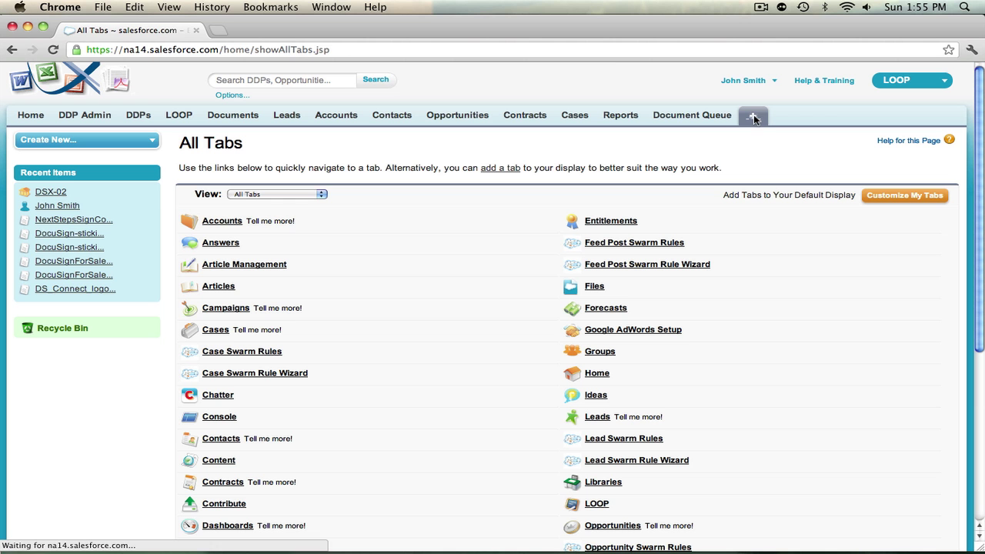
{"action": "scroll", "coordinate": [279, 363], "scroll_direction": "down", "scroll_amount": 5}
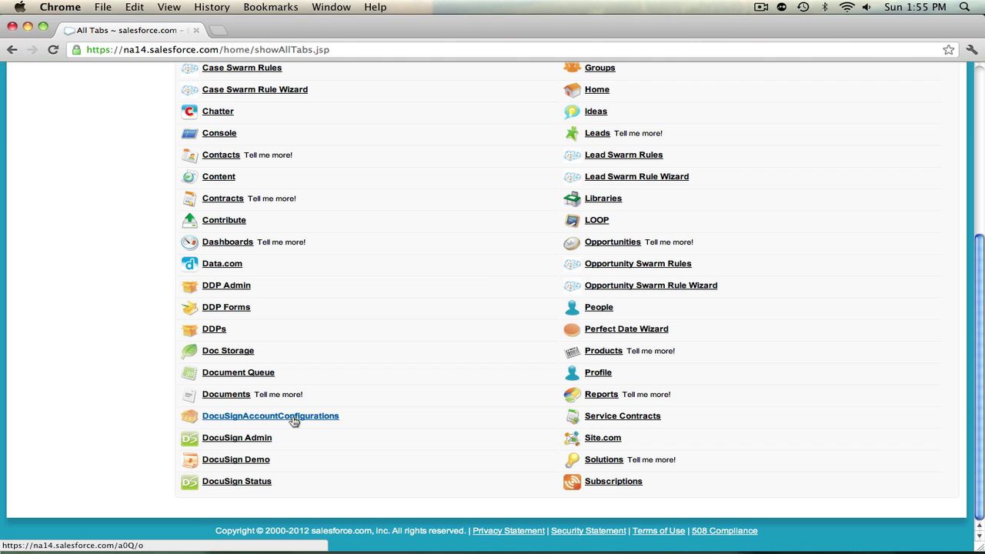
{"action": "scroll", "coordinate": [308, 411], "scroll_direction": "up", "scroll_amount": 5}
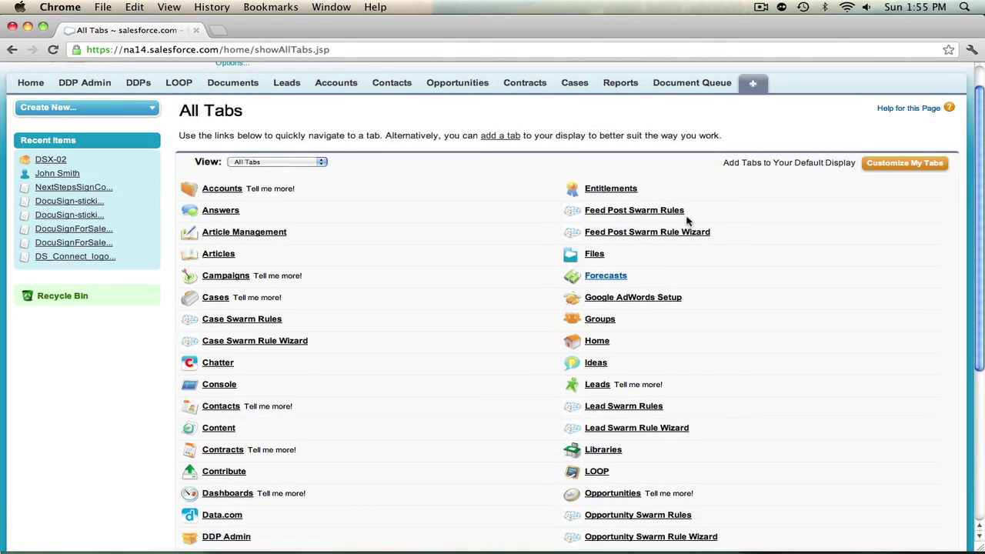
Start a new custom object tab from Setup > Create > Tabs, leaving Object at --None--.
{"action": "left_click", "coordinate": [764, 83]}
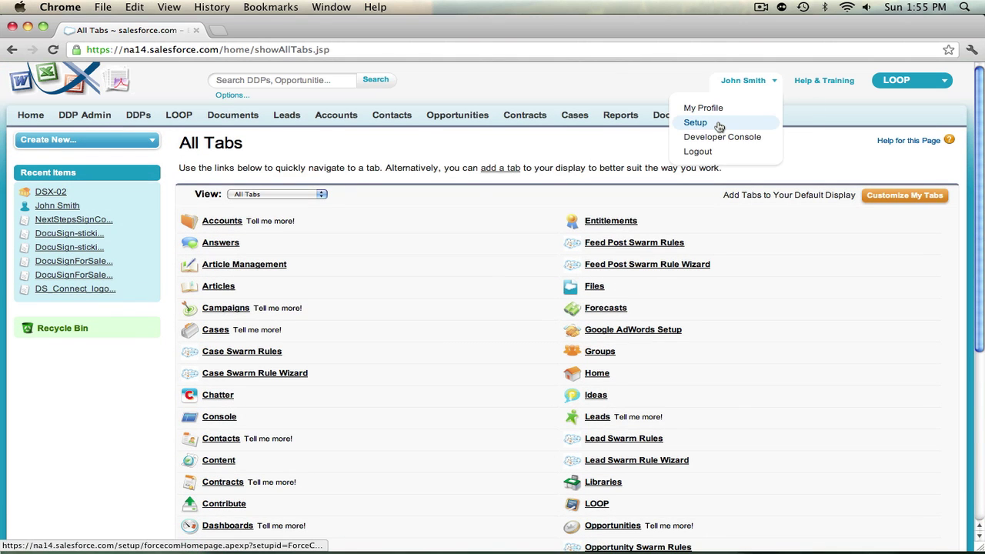
{"action": "left_click", "coordinate": [695, 123]}
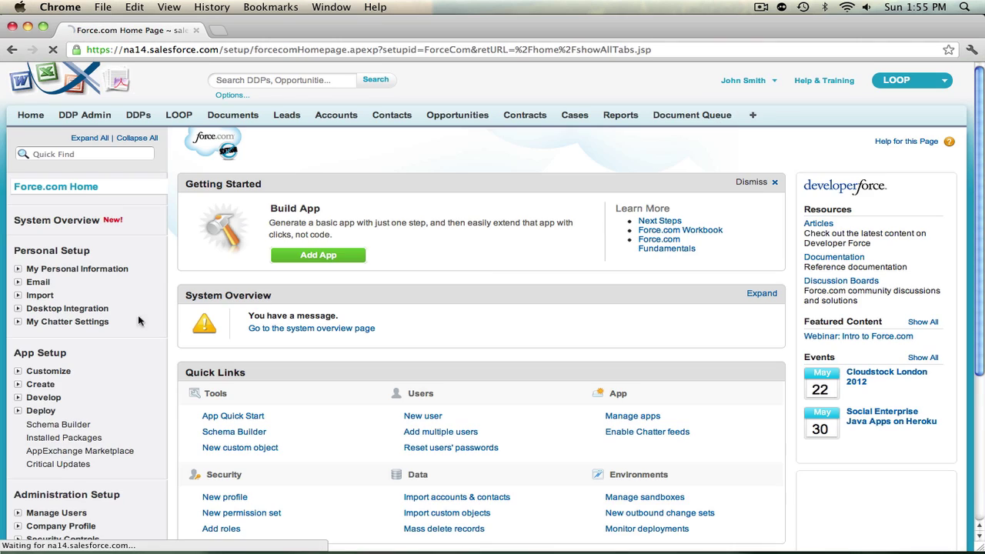
{"action": "left_click", "coordinate": [31, 385]}
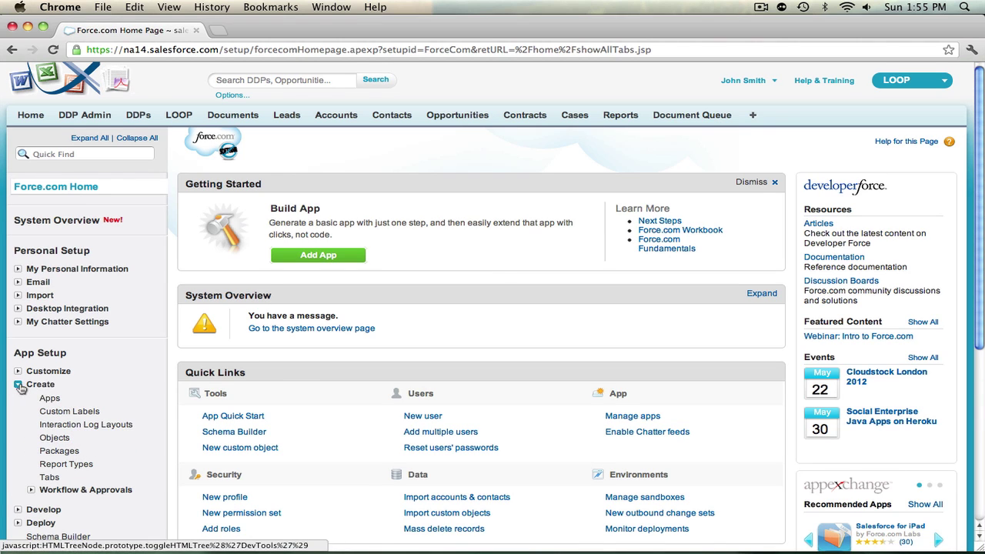
{"action": "left_click", "coordinate": [53, 478]}
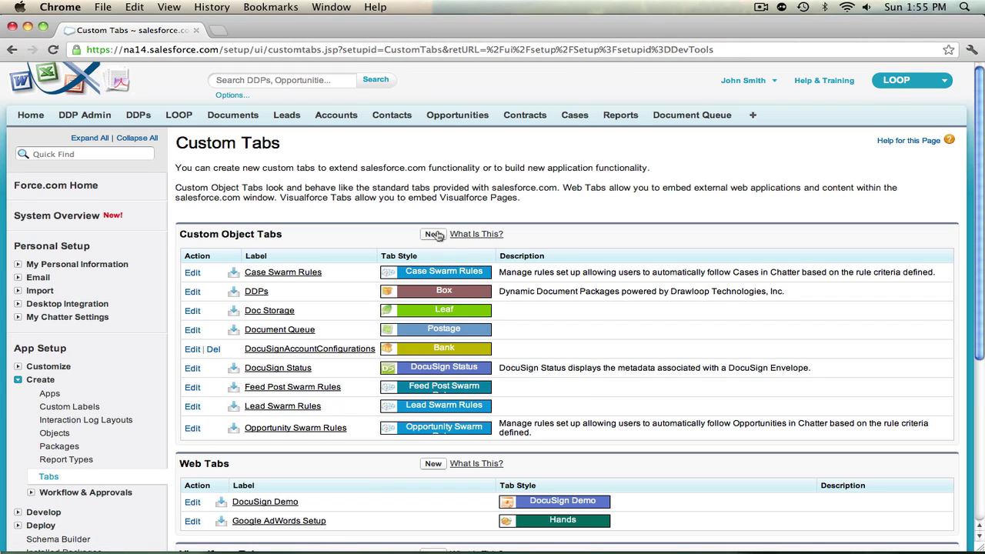
{"action": "left_click", "coordinate": [434, 234]}
{"action": "left_click", "coordinate": [396, 254]}
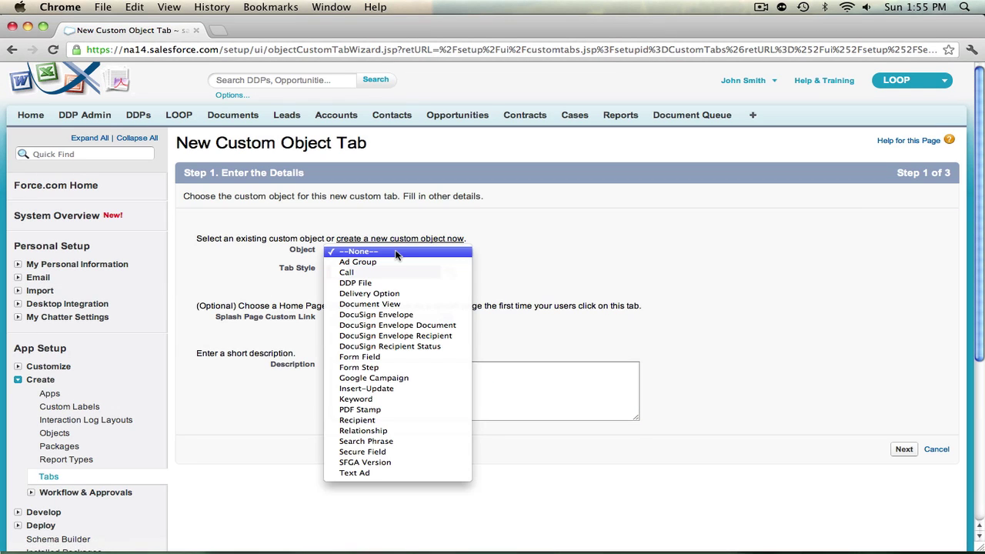
{"action": "left_click", "coordinate": [396, 254]}
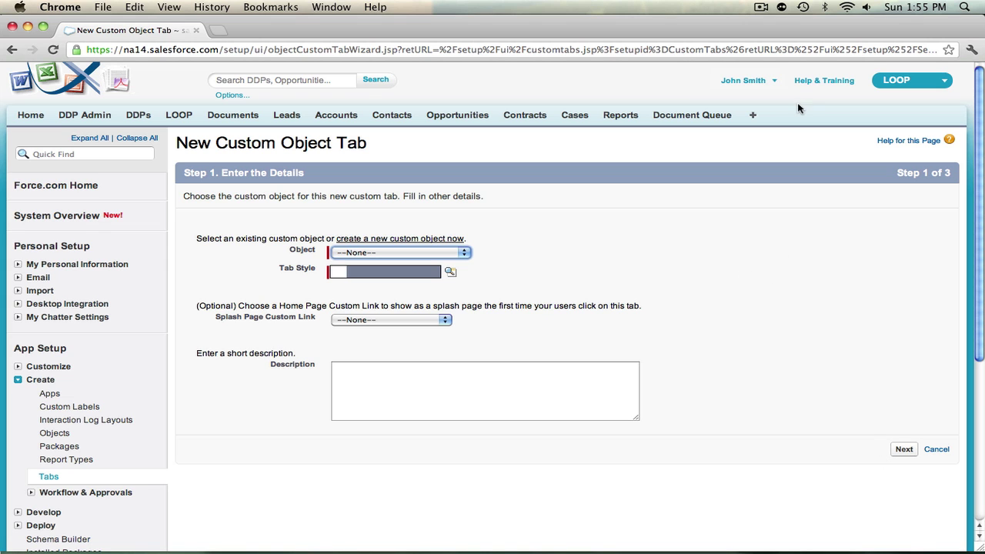
Open the DSX-02 record from the full DocuSignAccountConfigurations list.
{"action": "left_click", "coordinate": [755, 116]}
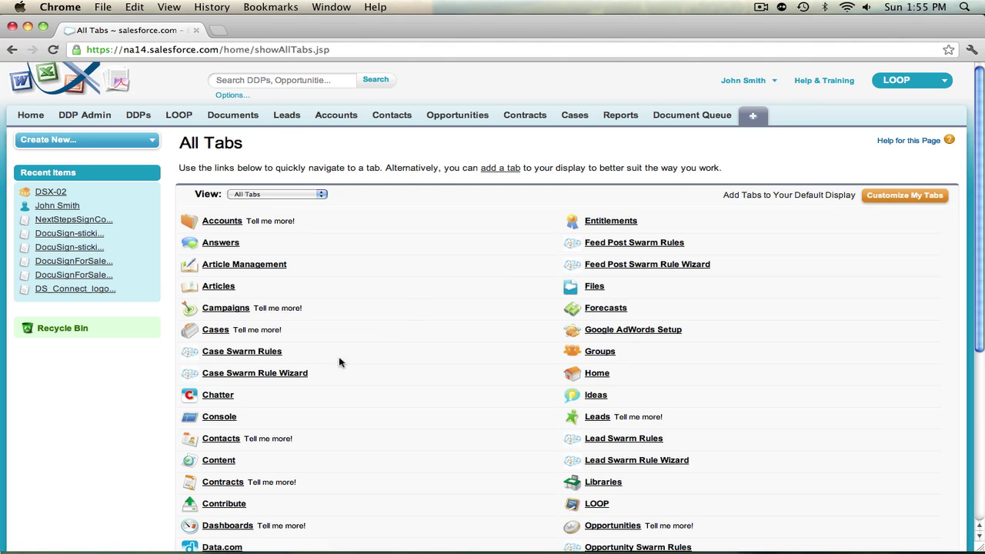
{"action": "scroll", "coordinate": [275, 459], "scroll_direction": "down", "scroll_amount": 5}
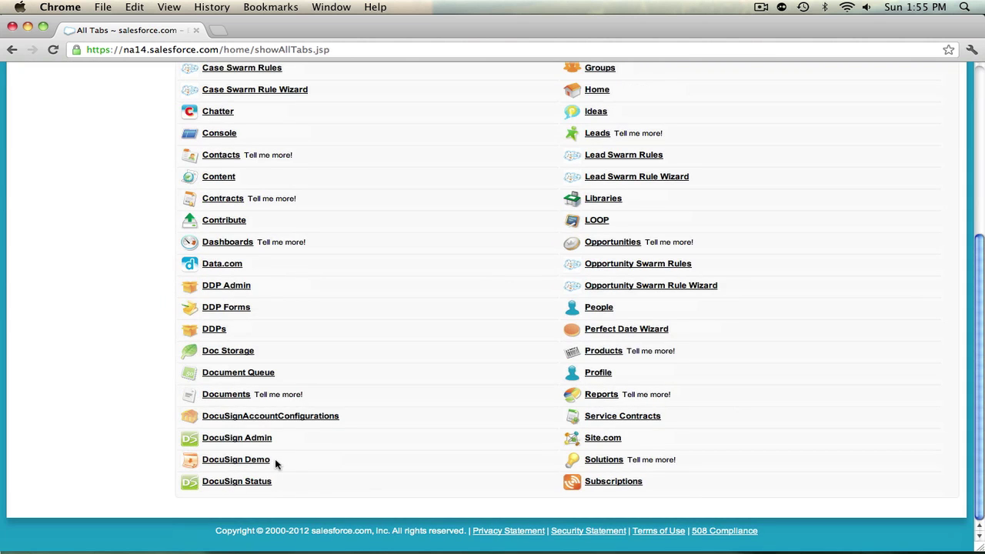
{"action": "left_click", "coordinate": [260, 417]}
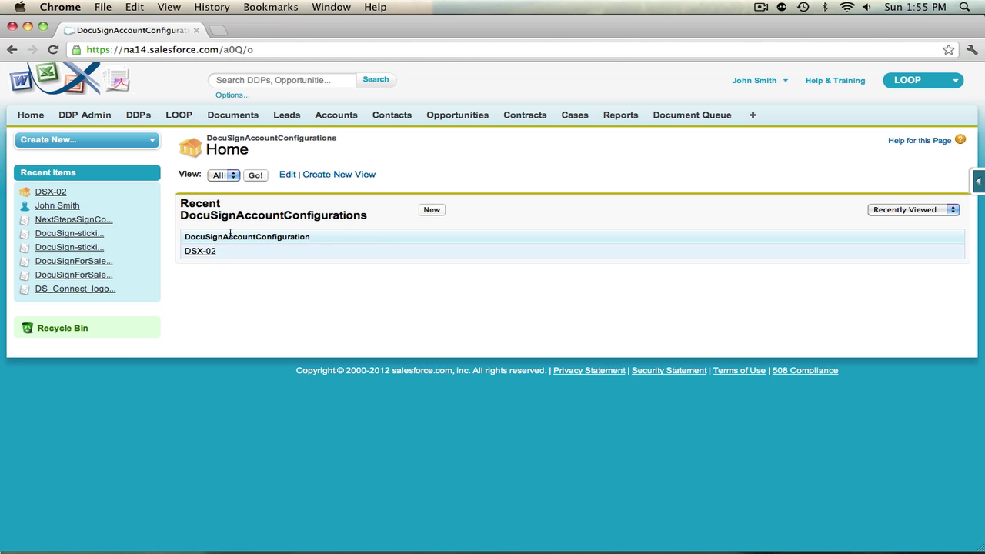
{"action": "left_click", "coordinate": [255, 177]}
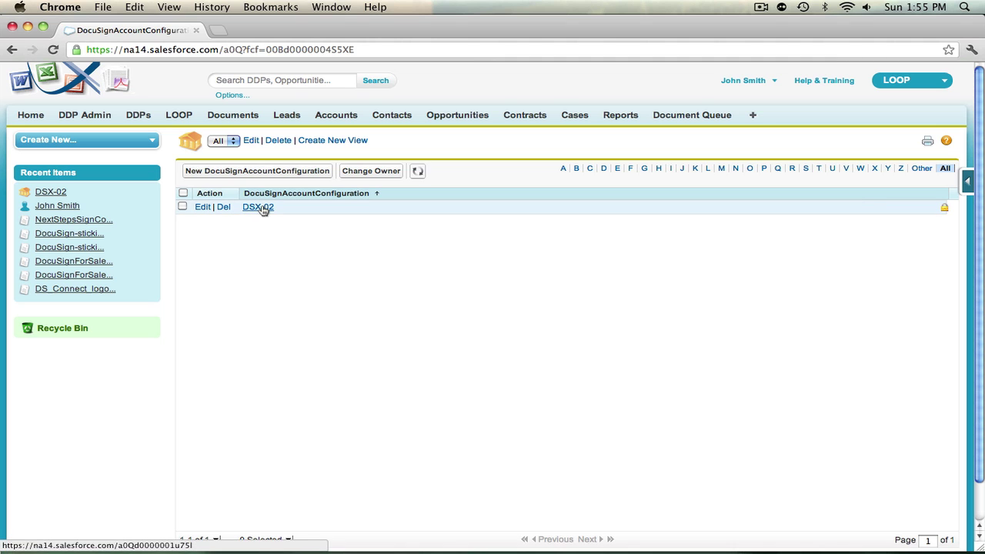
{"action": "left_click", "coordinate": [258, 207]}
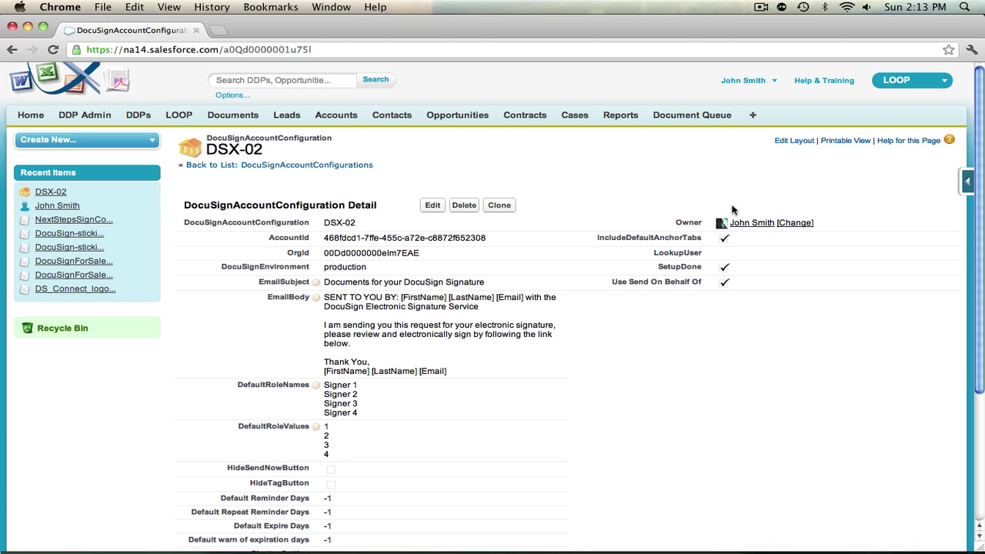
Place DSProSFUsername and DSProSFPassword in the DSX-02 layout's right column and save.
{"action": "left_click", "coordinate": [784, 144]}
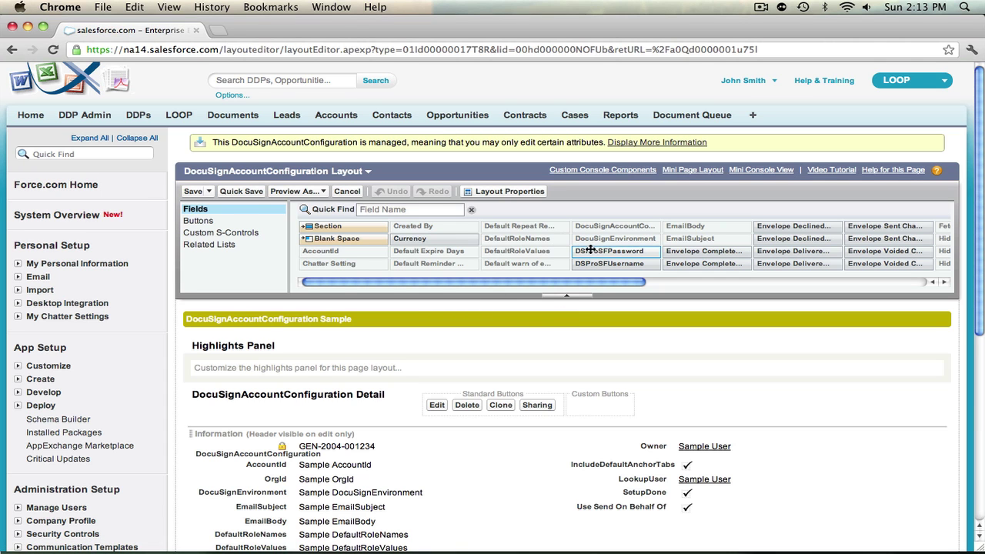
{"action": "left_click_drag", "start_coordinate": [601, 265], "coordinate": [616, 423]}
{"action": "left_click_drag", "start_coordinate": [615, 154], "coordinate": [693, 433]}
{"action": "left_click", "coordinate": [193, 93]}
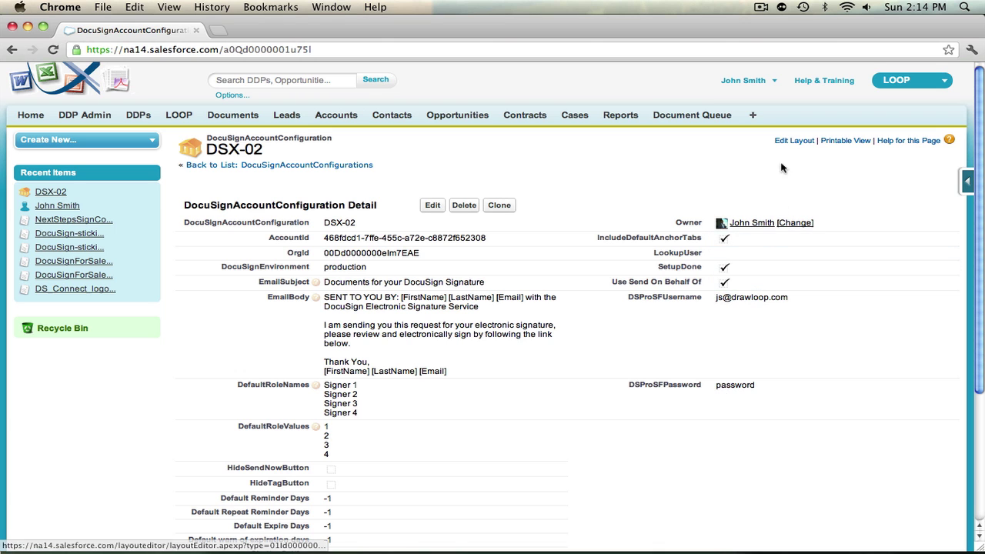
Move DSProSFUsername and DSProSFPassword back to the palette and save the DSX-02 layout.
{"action": "left_click", "coordinate": [793, 141]}
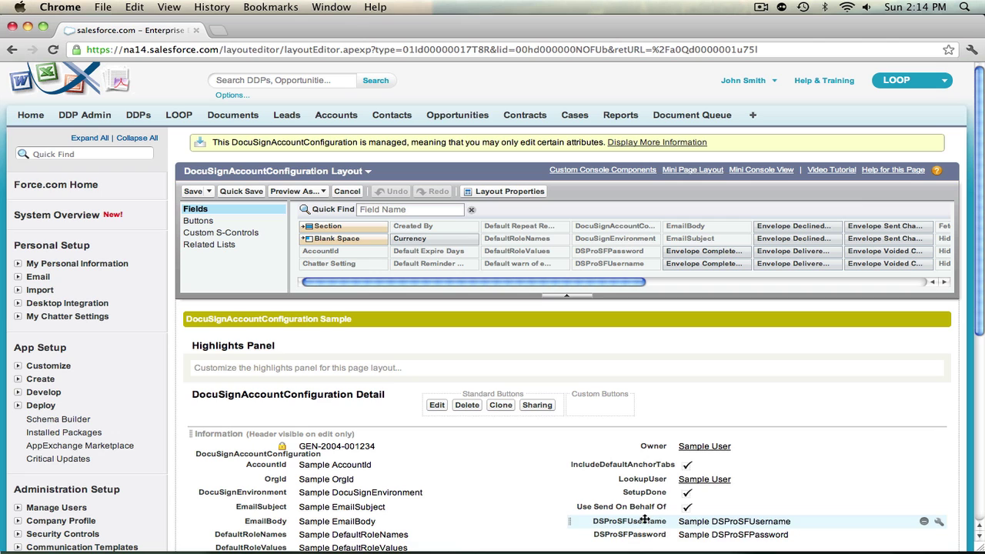
{"action": "left_click_drag", "start_coordinate": [645, 521], "coordinate": [615, 261]}
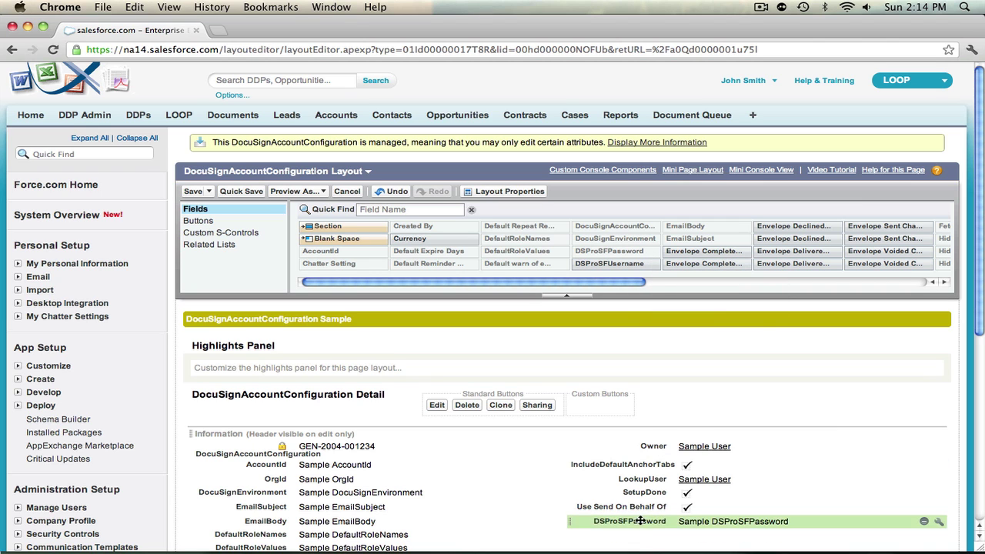
{"action": "left_click_drag", "start_coordinate": [640, 521], "coordinate": [634, 252]}
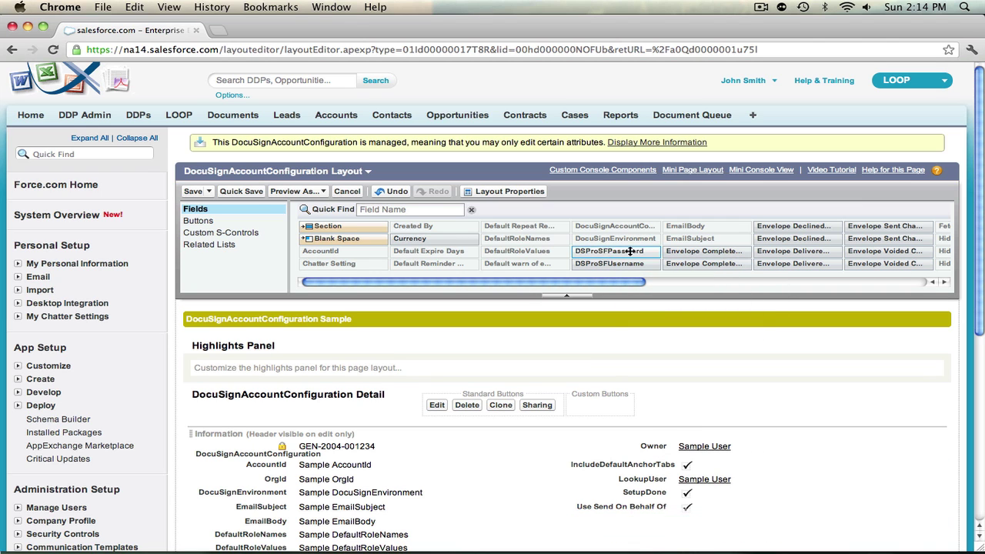
{"action": "left_click", "coordinate": [193, 192]}
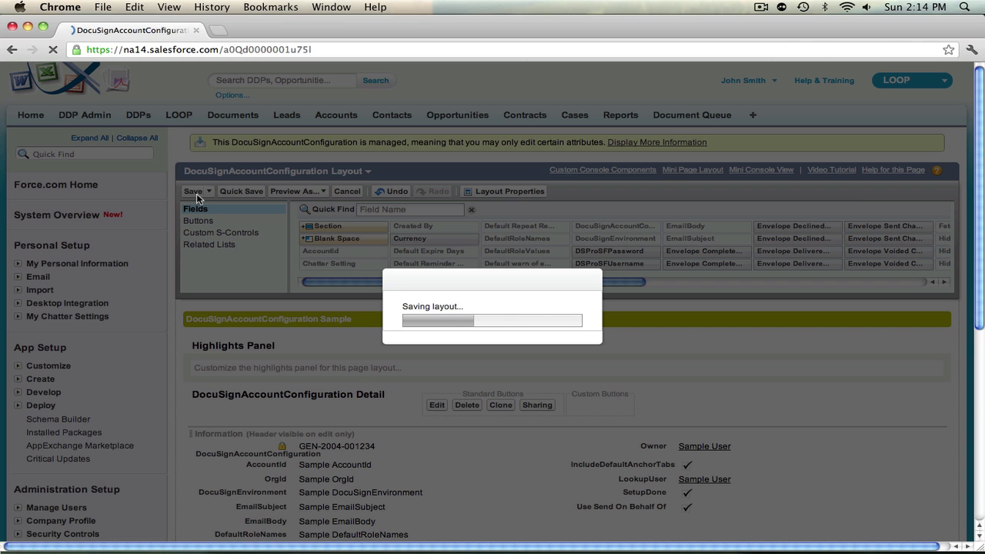